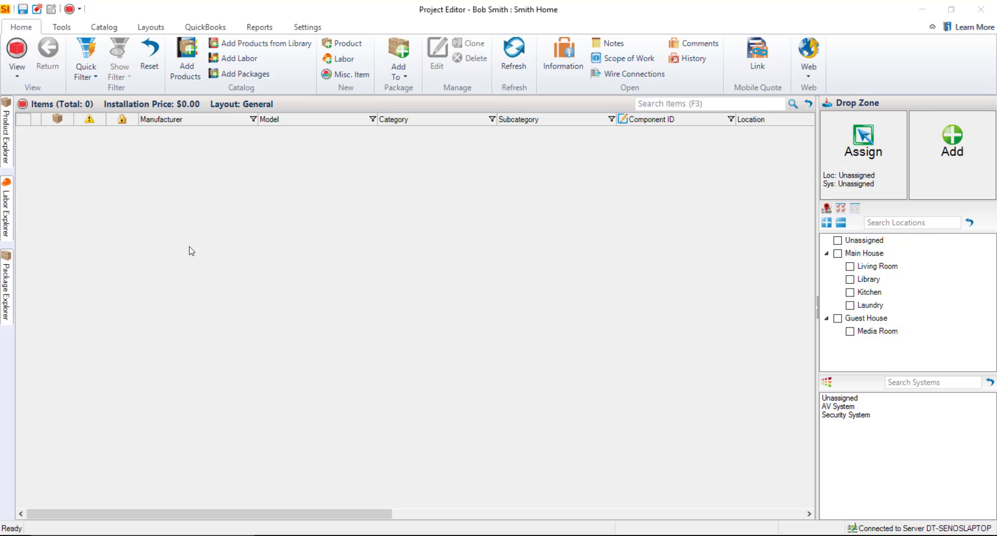
# Pin the Product Explorer open beside the items grid and look at its quick filter options.
pyautogui.moveTo(7, 111)
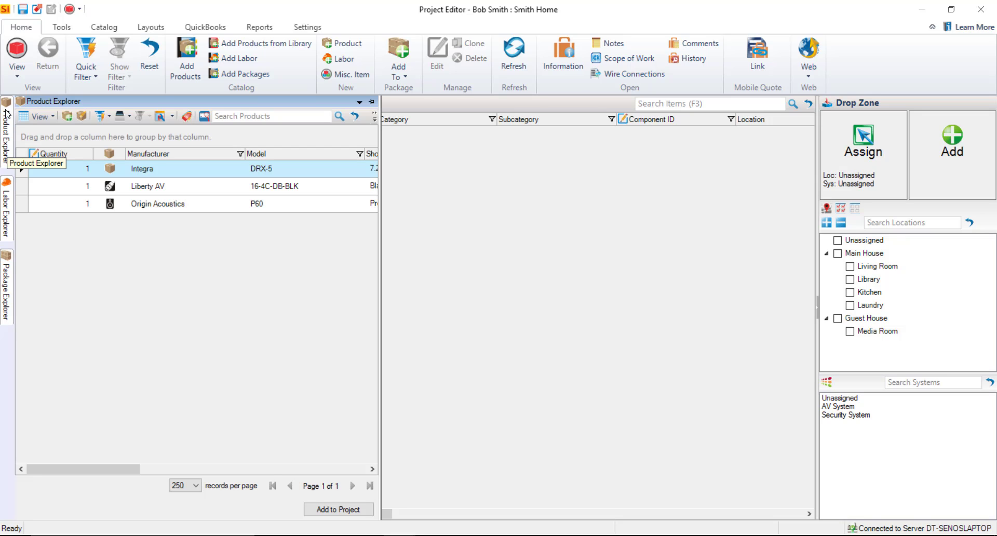
pyautogui.click(371, 102)
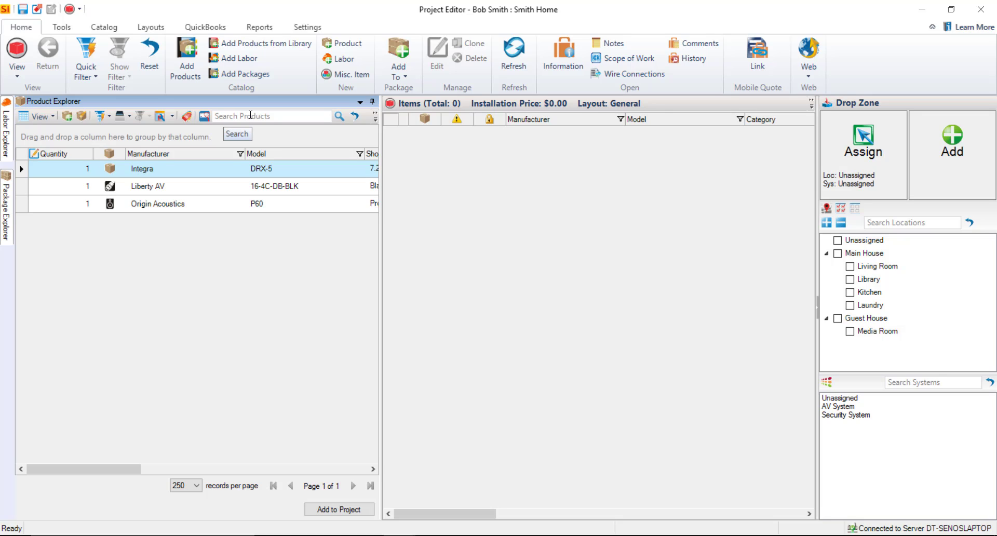
pyautogui.click(101, 116)
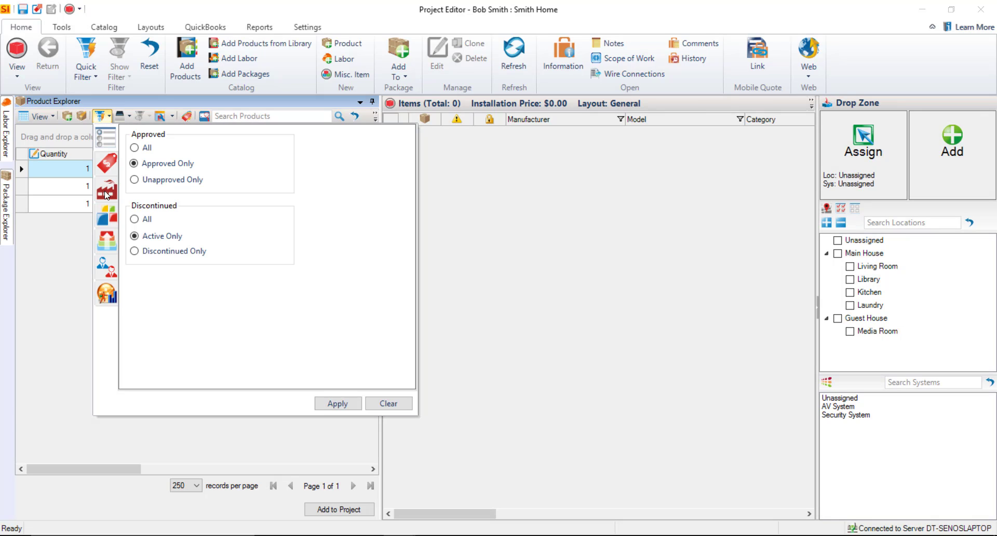
pyautogui.click(72, 277)
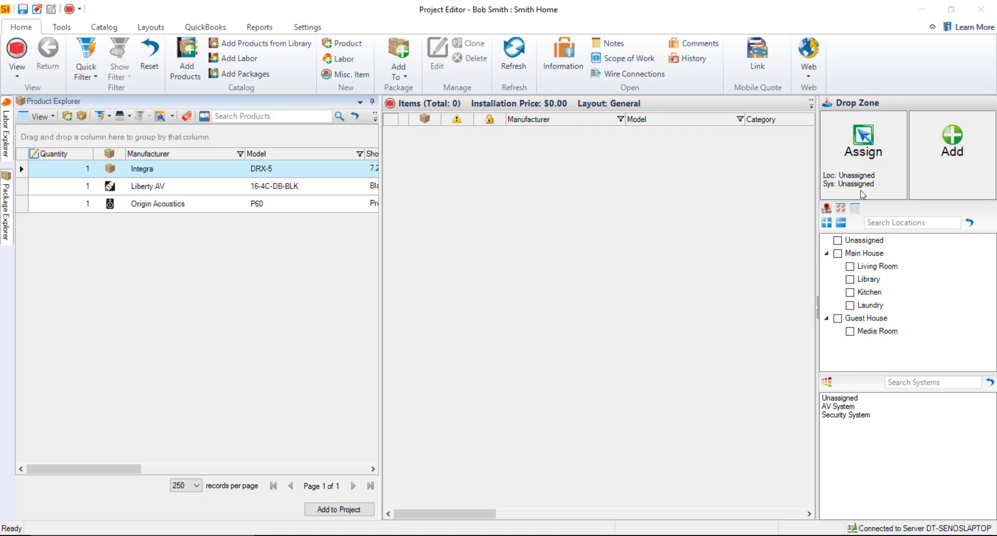
# Add one Integra DRX-5 receiver to the Main House Living Room under the AV System.
pyautogui.click(849, 266)
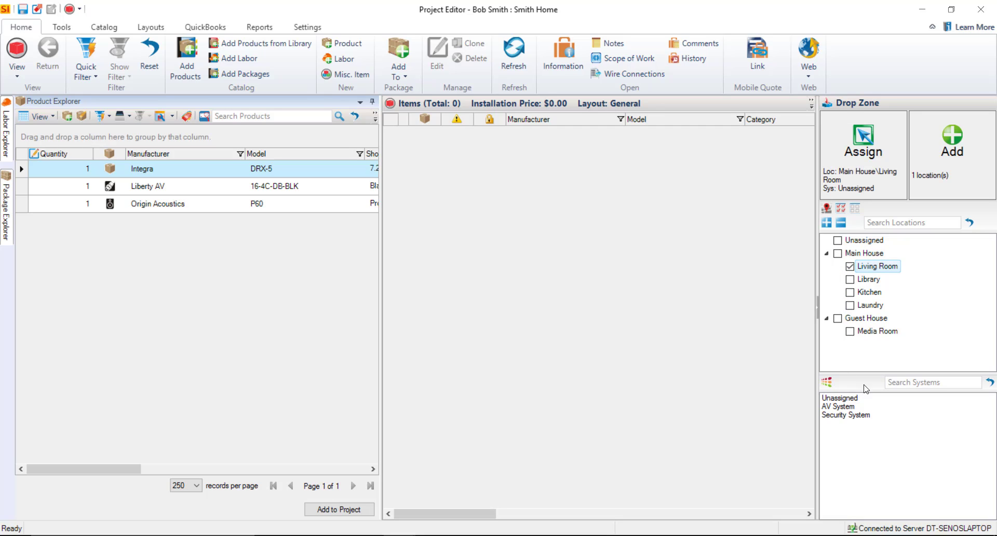
pyautogui.click(845, 407)
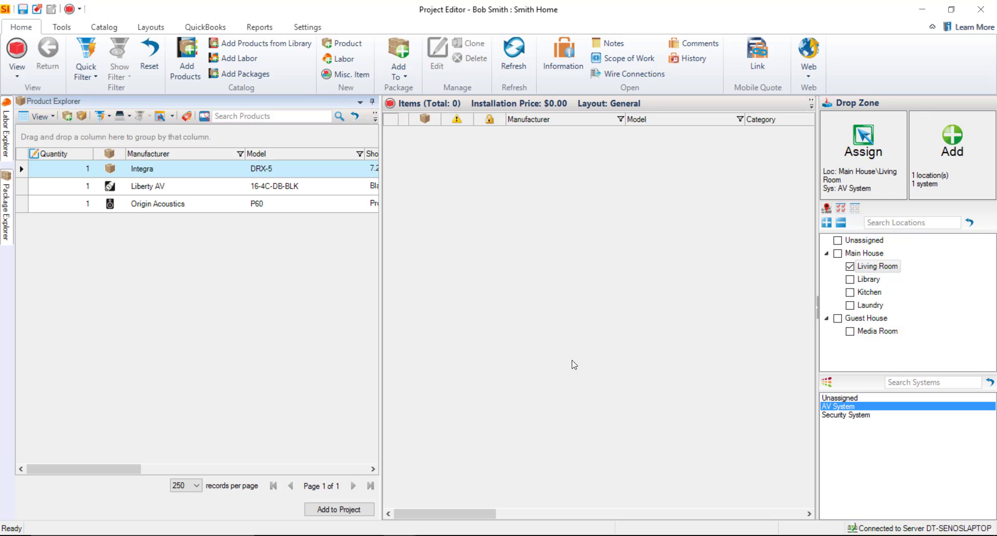
pyautogui.click(189, 174)
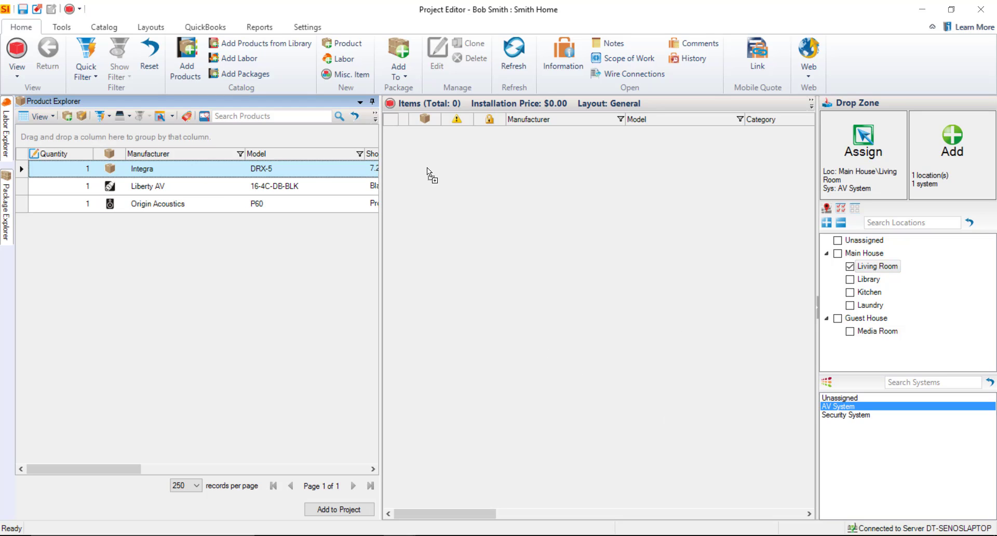
pyautogui.moveTo(427, 167); pyautogui.dragTo(514, 214)
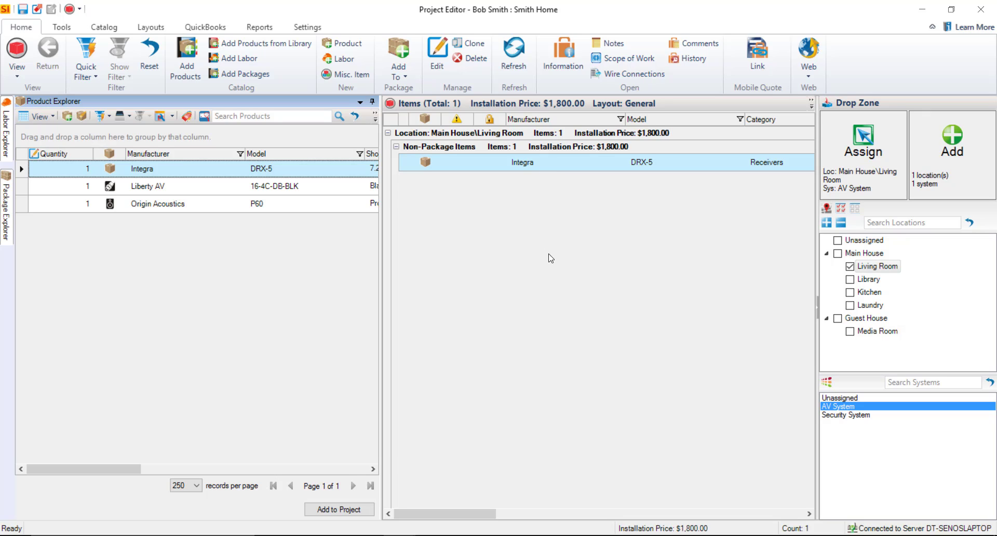
# Set the Origin Acoustics P60 quantity to 4 and add the speakers to the Living Room.
pyautogui.click(83, 203)
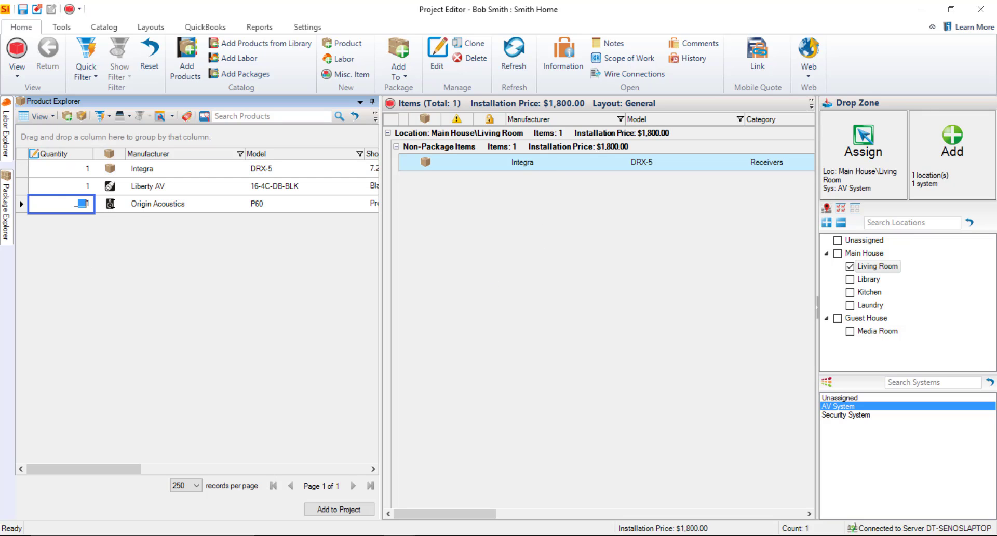
pyautogui.write('4')
pyautogui.press('Return')
pyautogui.moveTo(176, 205); pyautogui.dragTo(387, 249)
pyautogui.moveTo(415, 204); pyautogui.dragTo(414, 204)
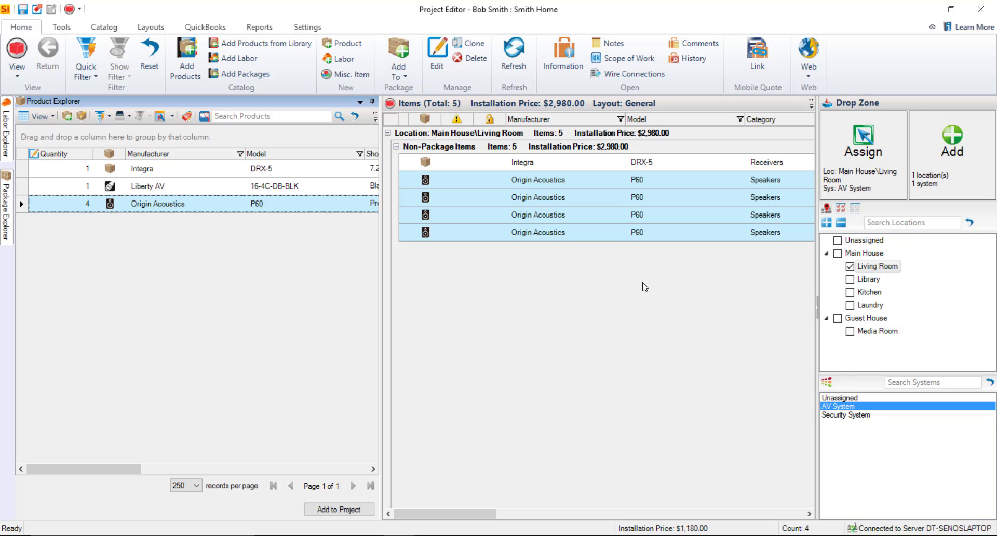
# Switch the target locations to Library and Kitchen and add 2 Origin Acoustics P60 speakers to each.
pyautogui.click(850, 266)
pyautogui.click(850, 292)
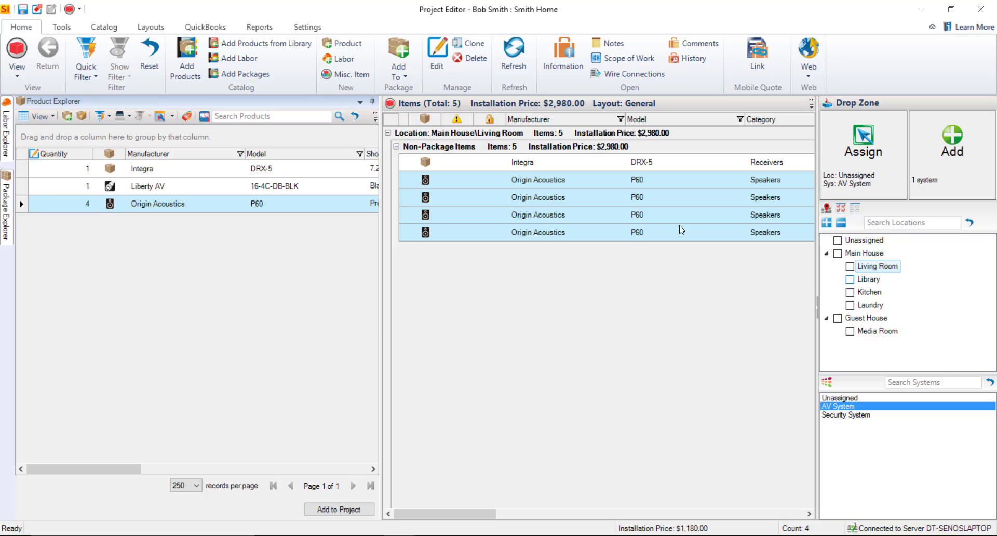
pyautogui.click(850, 279)
pyautogui.click(73, 205)
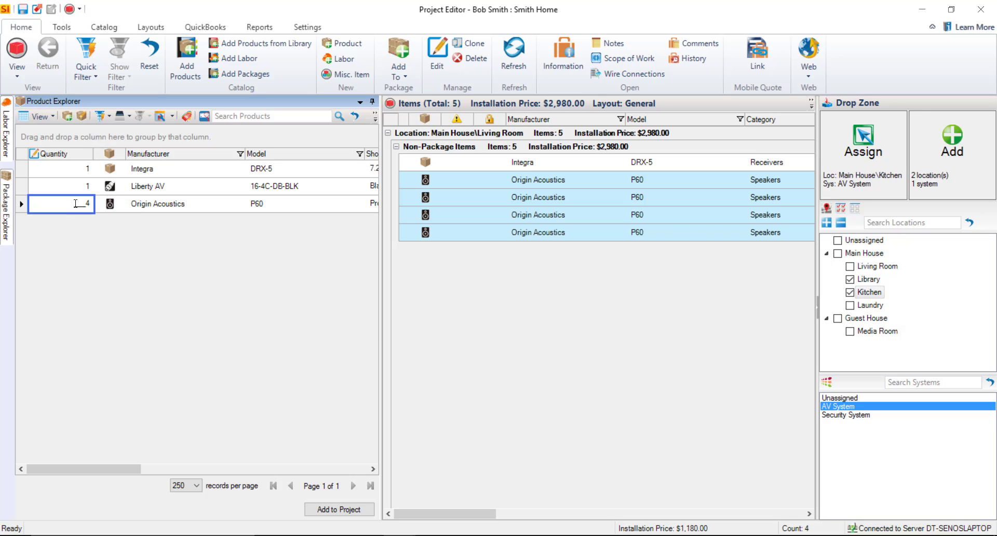
pyautogui.write('2')
pyautogui.press('Return')
pyautogui.moveTo(164, 210); pyautogui.dragTo(627, 363)
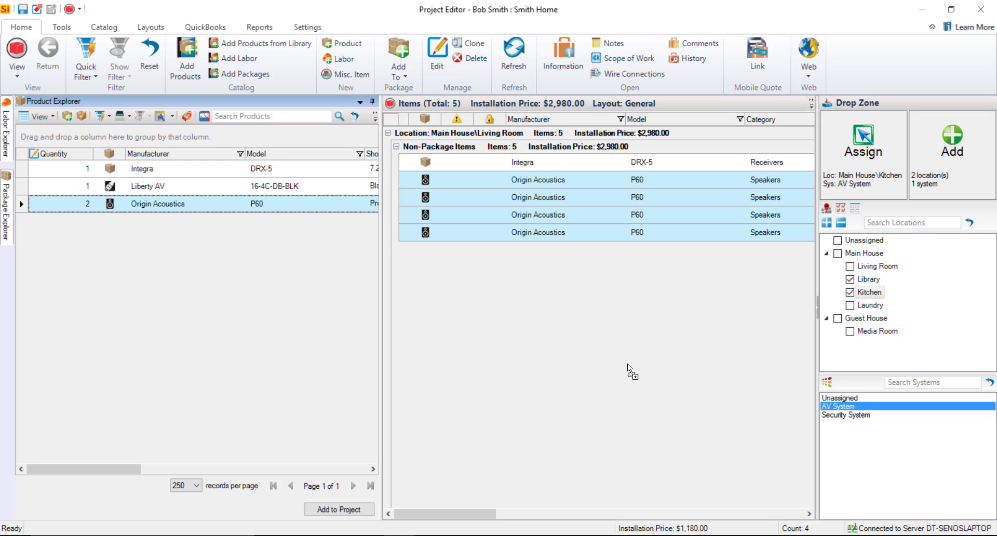
pyautogui.moveTo(506, 281); pyautogui.dragTo(507, 281)
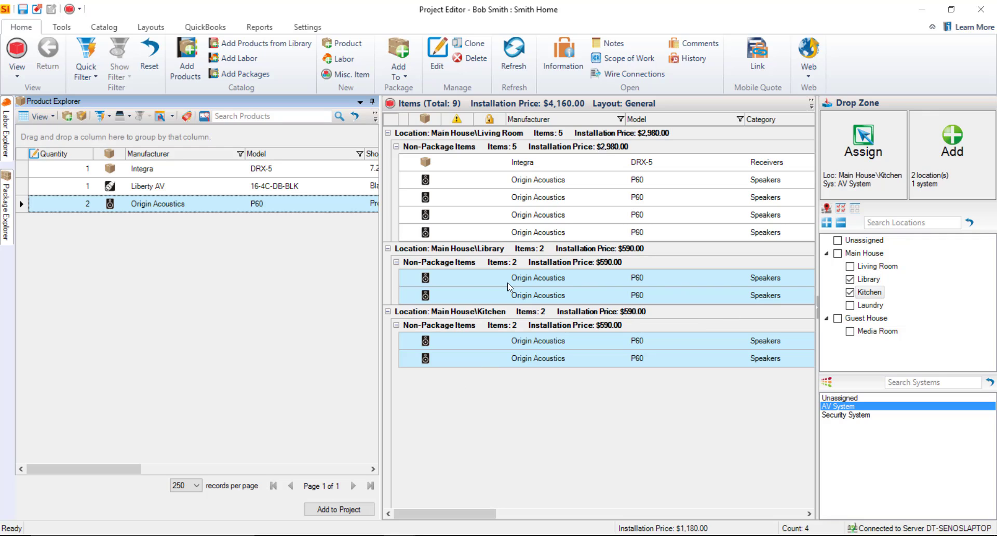
# Set the Liberty AV 16-4C-DB-BLK wire quantity to 2 and place it in the project for the Library and Kitchen.
pyautogui.click(169, 186)
pyautogui.click(81, 186)
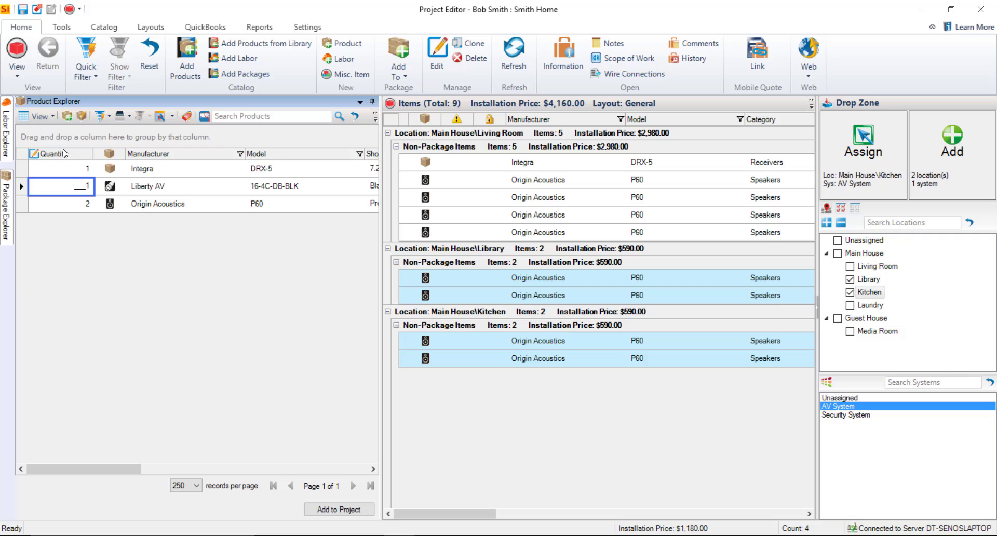
pyautogui.write('2')
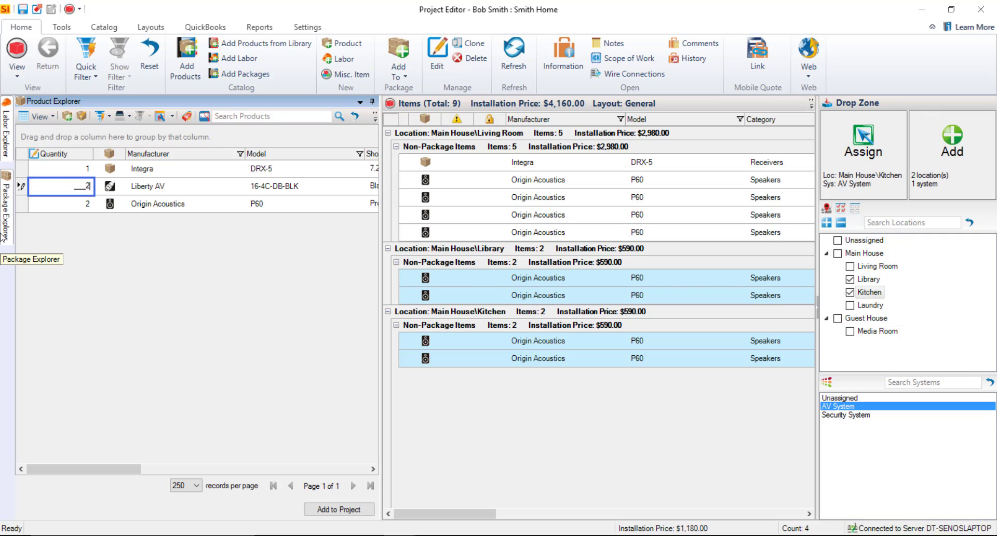
pyautogui.press('Return')
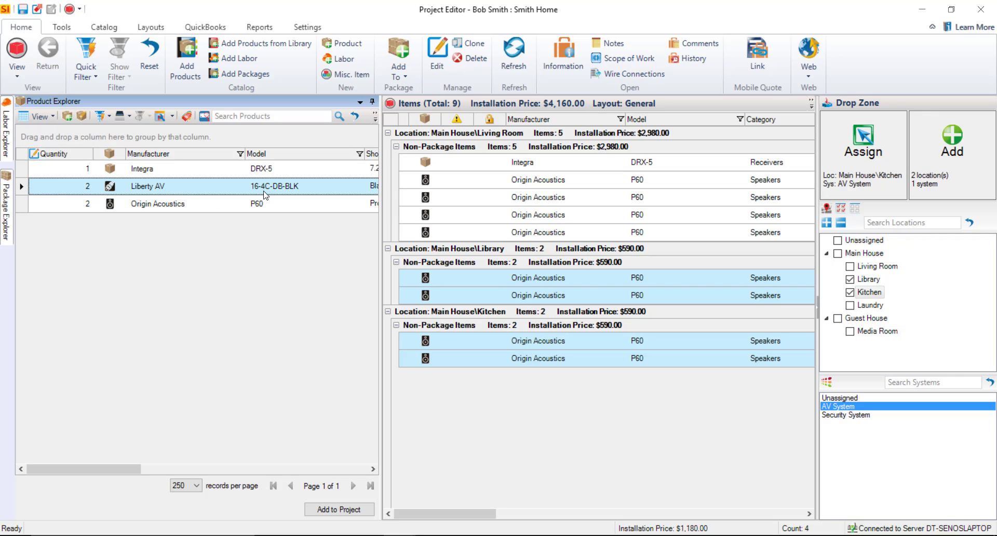
pyautogui.moveTo(541, 344); pyautogui.dragTo(541, 346)
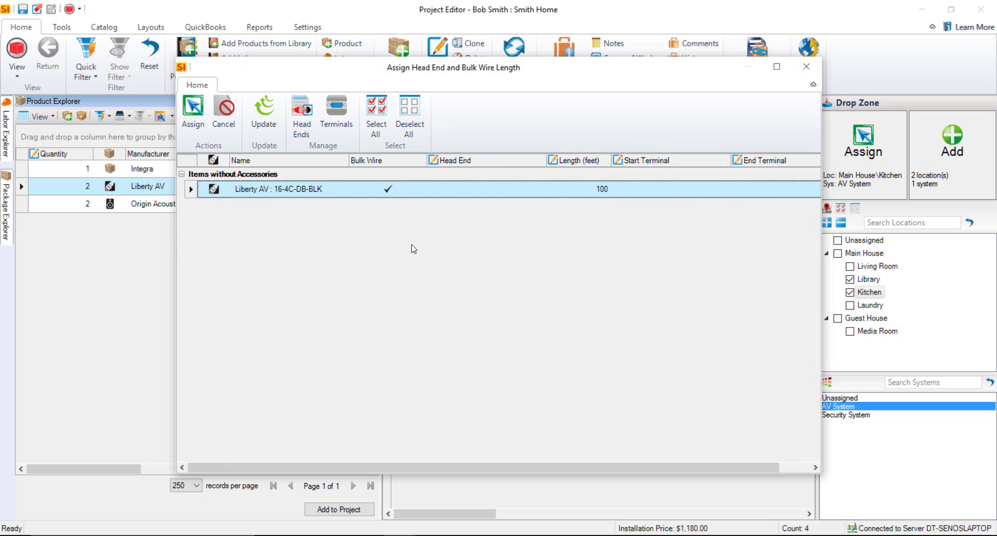
# Assign the Liberty AV bulk wire a length of 50 feet and the Audio head end.
pyautogui.click(585, 191)
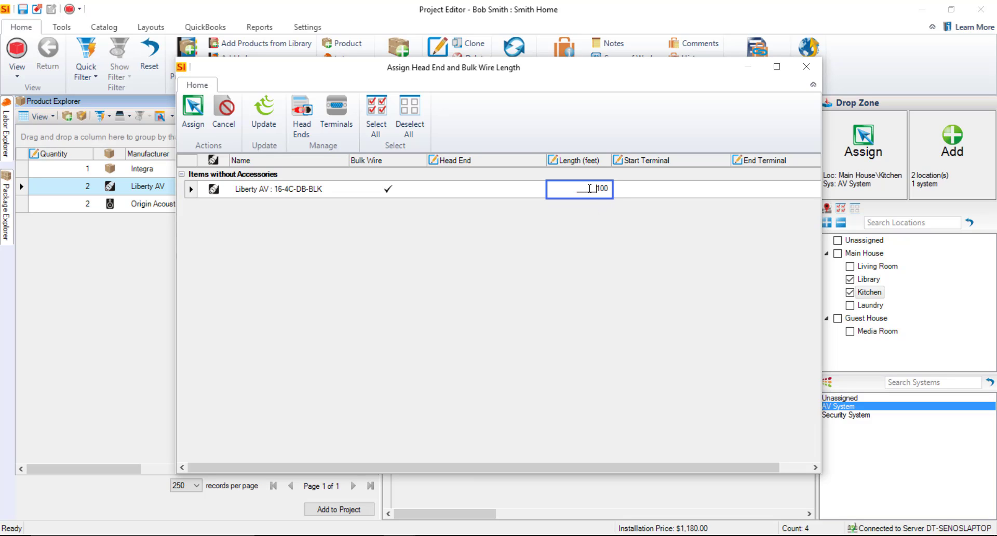
pyautogui.doubleClick(612, 189)
pyautogui.write('50')
pyautogui.click(516, 195)
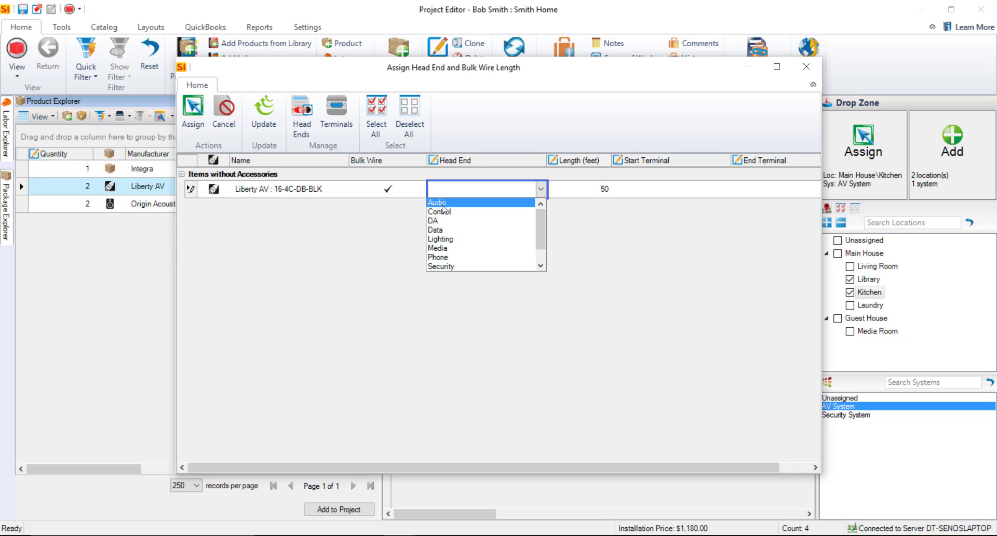
pyautogui.click(443, 204)
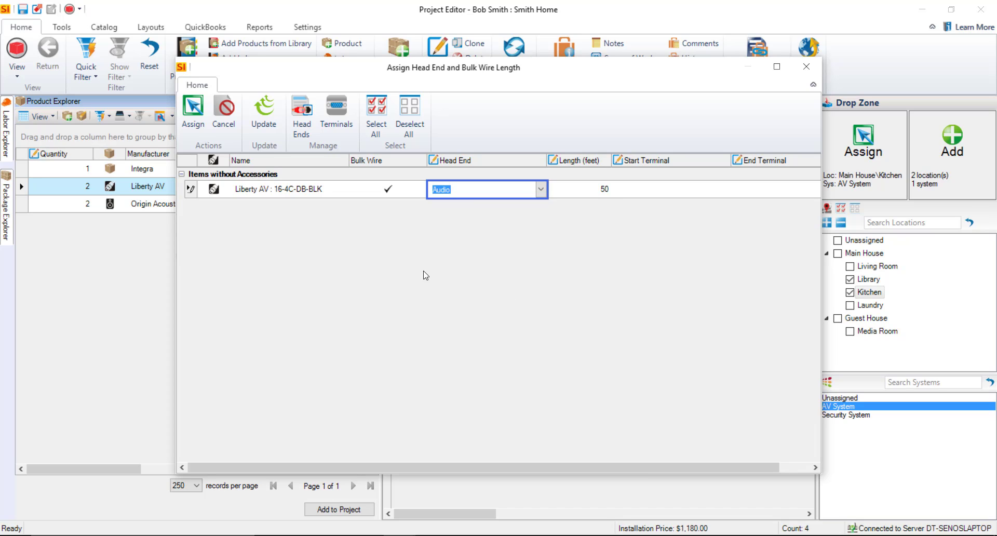
pyautogui.click(192, 110)
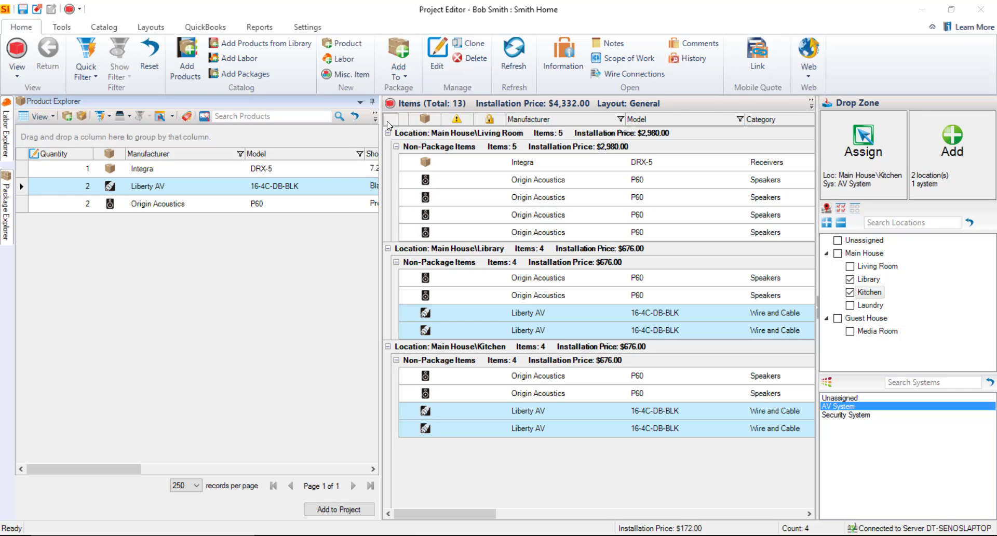
# Unpin the Product Explorer and make Main House the only selected location in the Drop Zone.
pyautogui.click(372, 103)
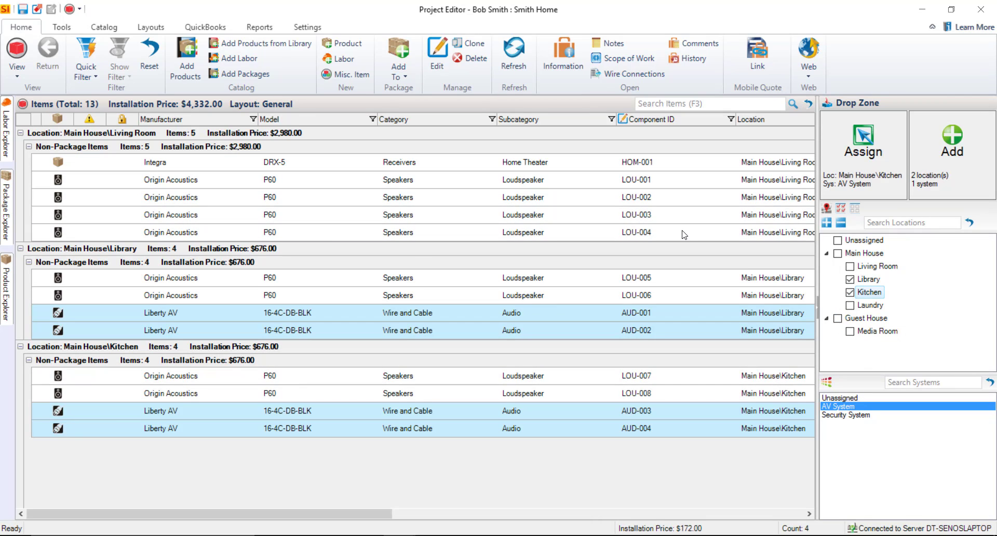
pyautogui.click(849, 280)
pyautogui.click(849, 292)
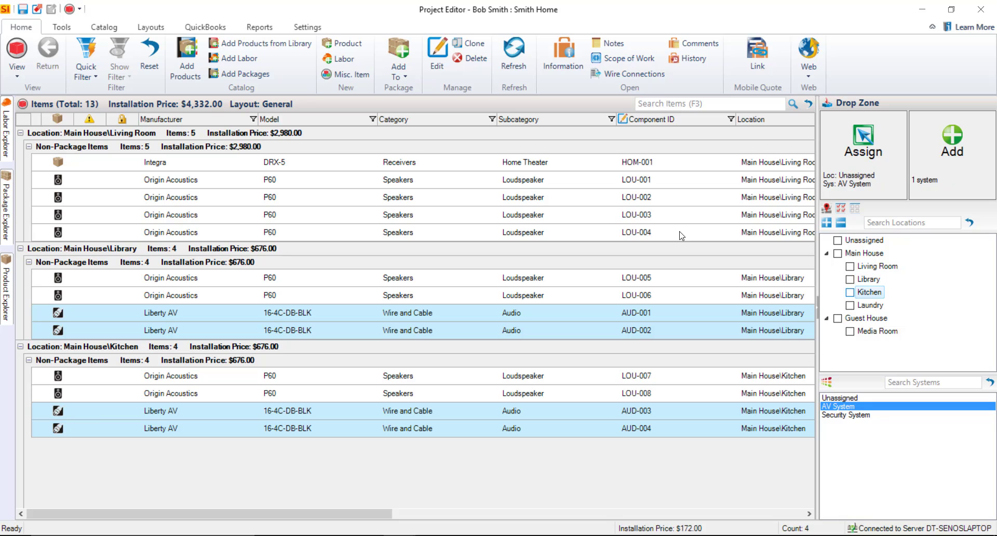
pyautogui.click(854, 209)
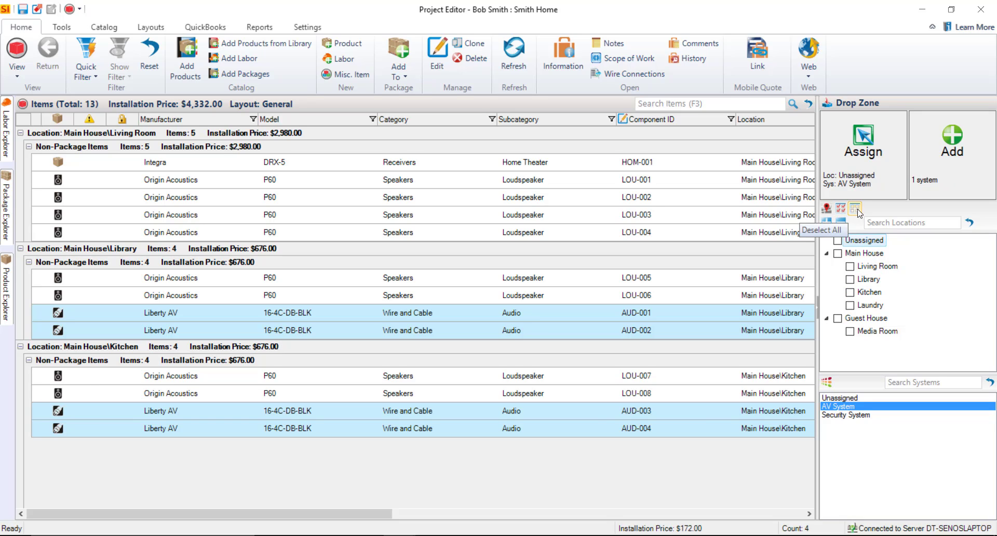
pyautogui.click(837, 254)
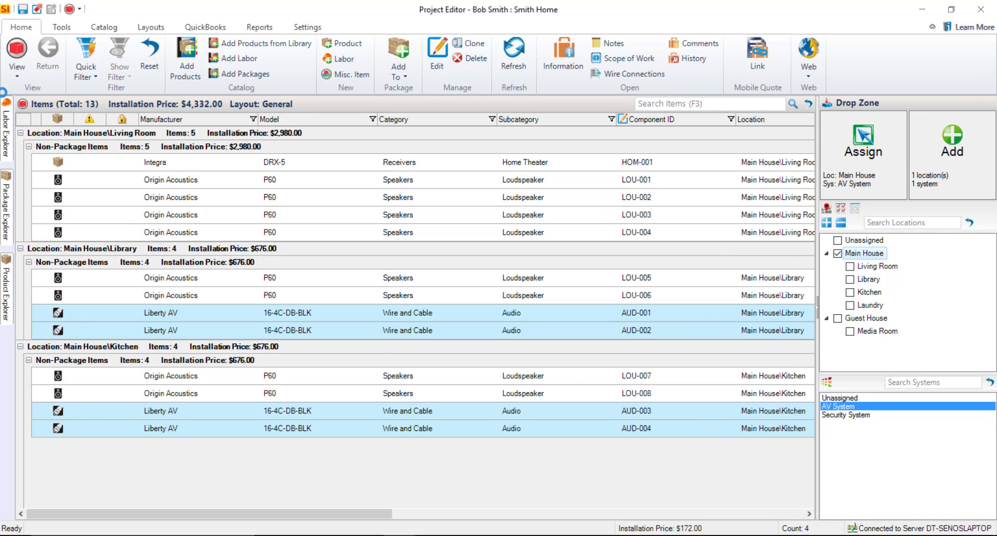
# Add the GVL Programming labor item from the Labor Explorer to the Main House.
pyautogui.moveTo(8, 124)
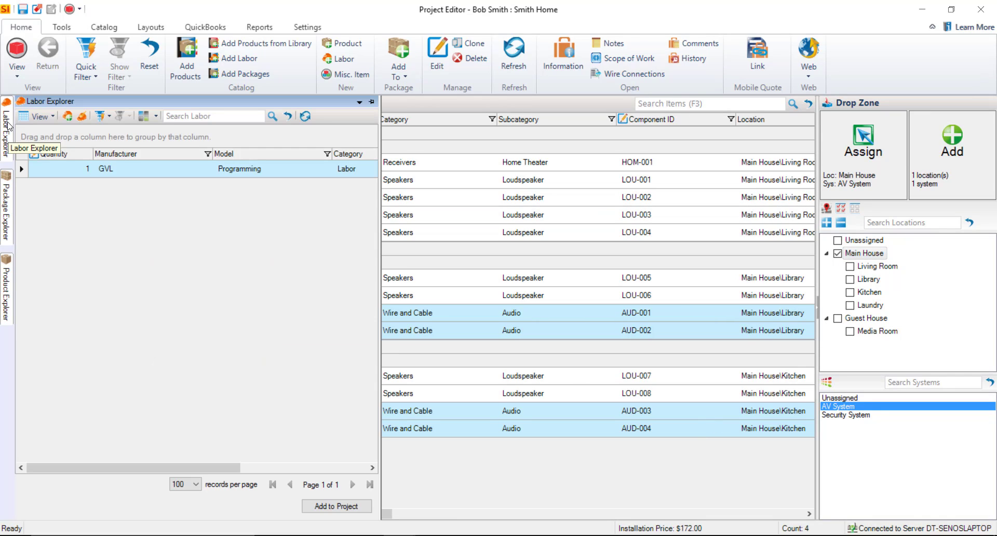
pyautogui.click(235, 172)
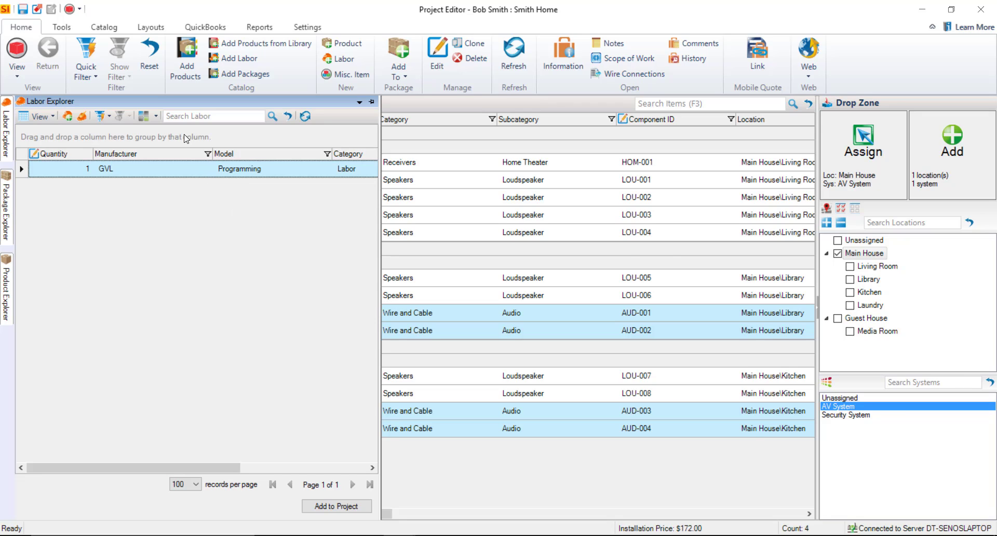
pyautogui.moveTo(469, 207); pyautogui.dragTo(469, 208)
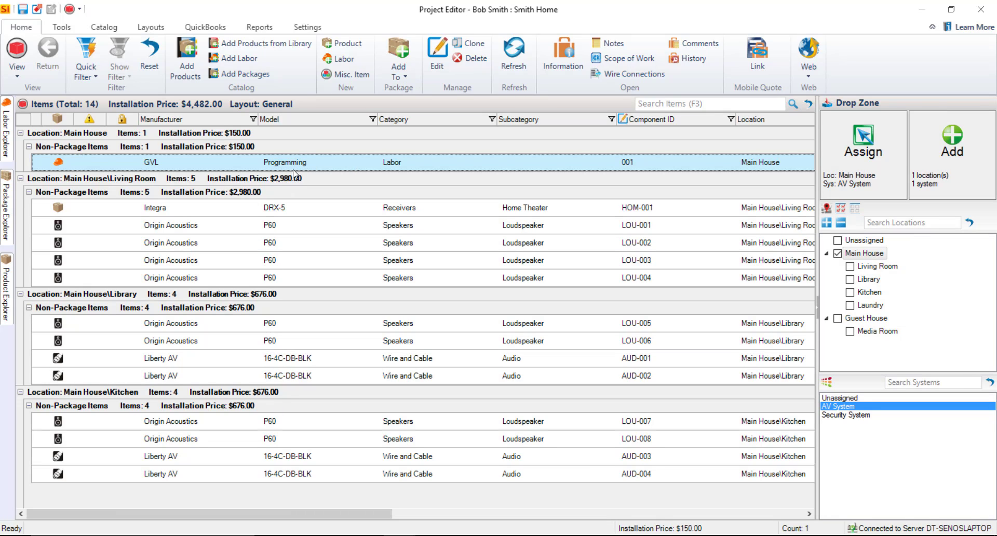
# Set the Programming labor item's variable labor hours to 10 and save it.
pyautogui.doubleClick(291, 162)
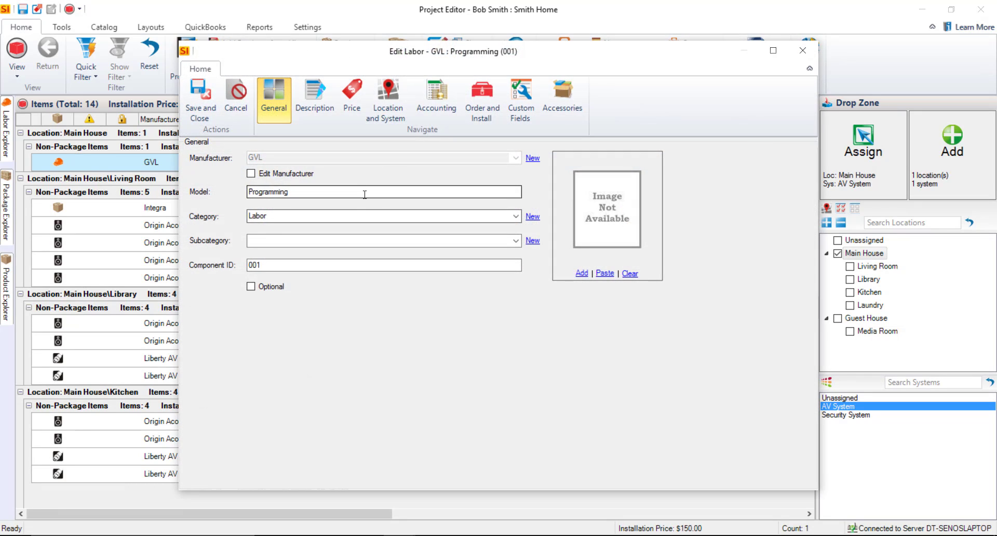
pyautogui.click(351, 98)
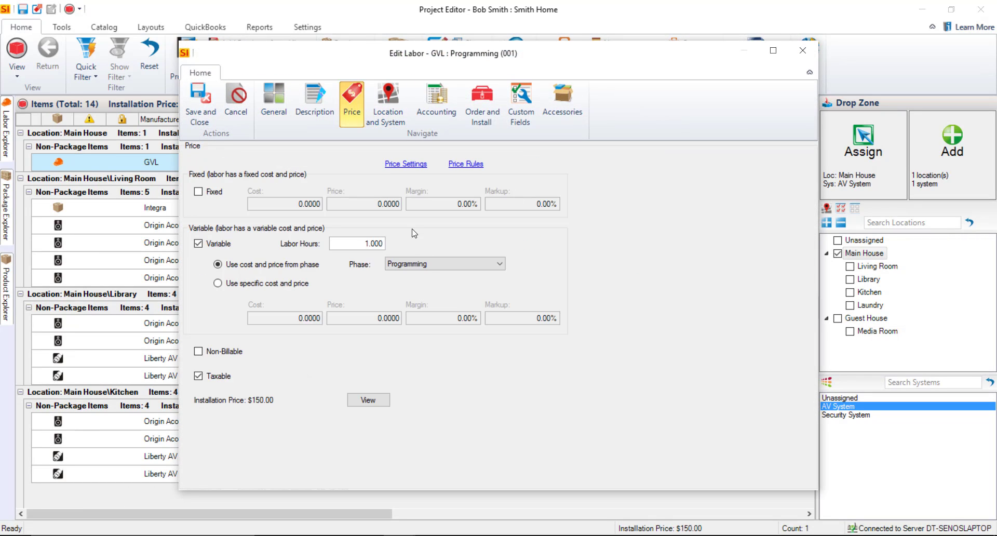
pyautogui.click(359, 244)
pyautogui.write('10.')
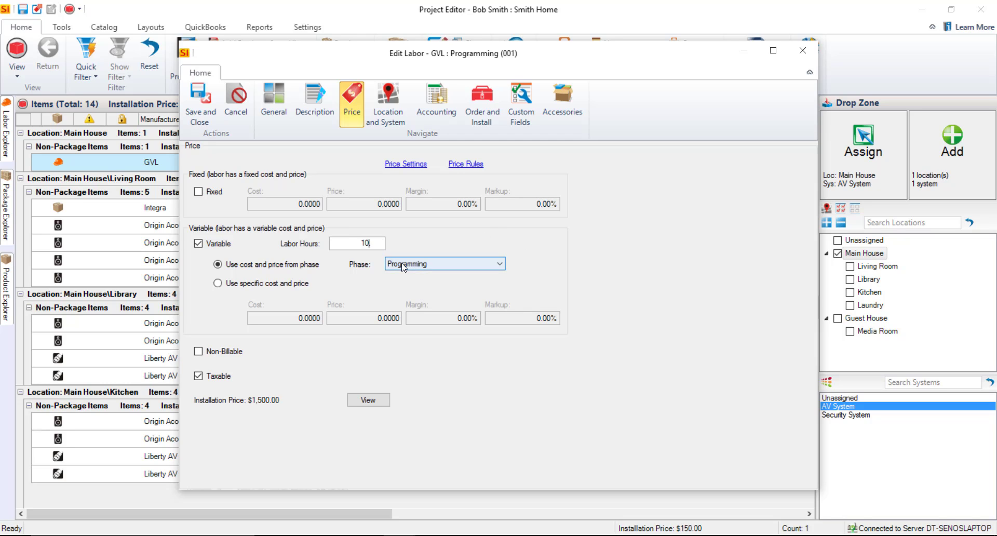
pyautogui.click(197, 117)
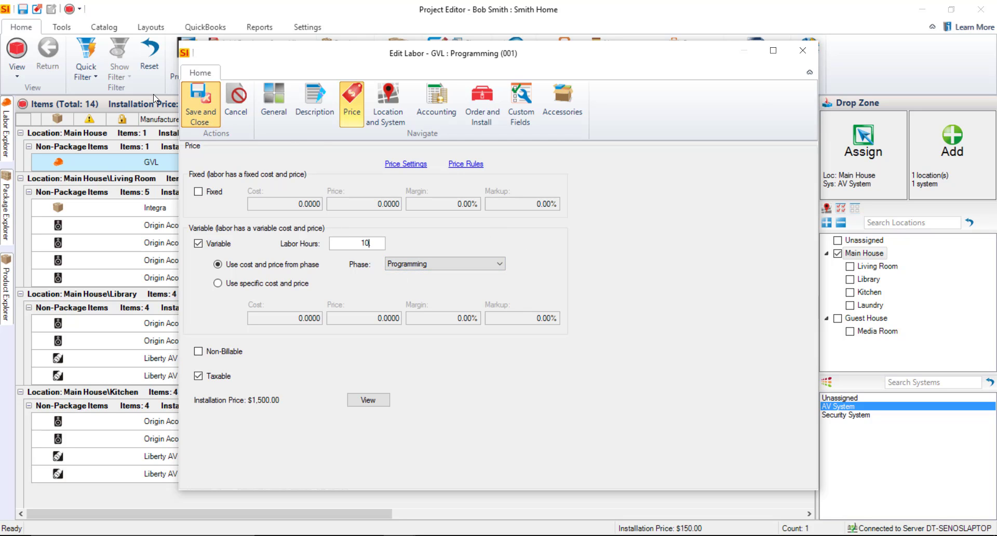